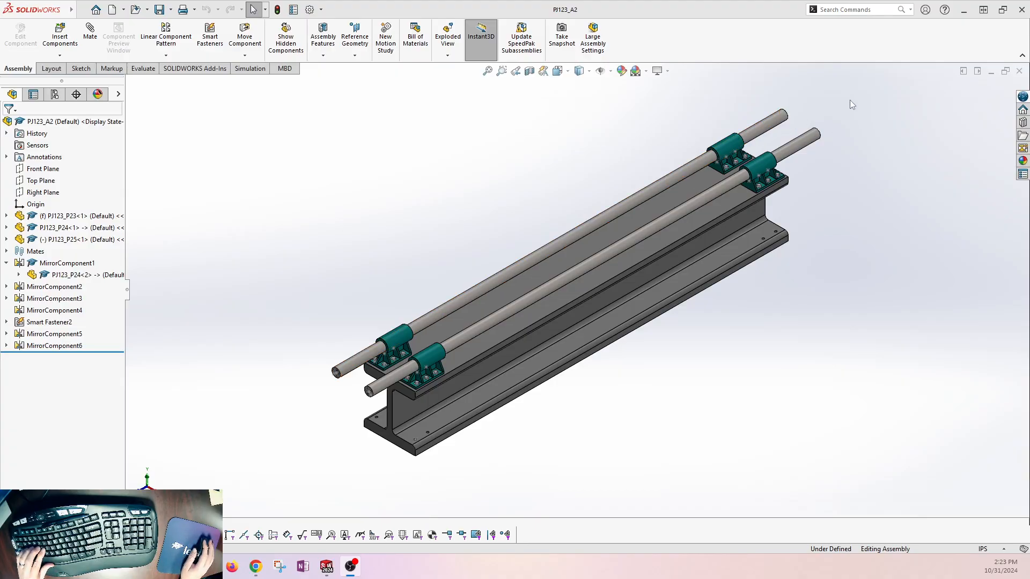
pyautogui.click(171, 9)
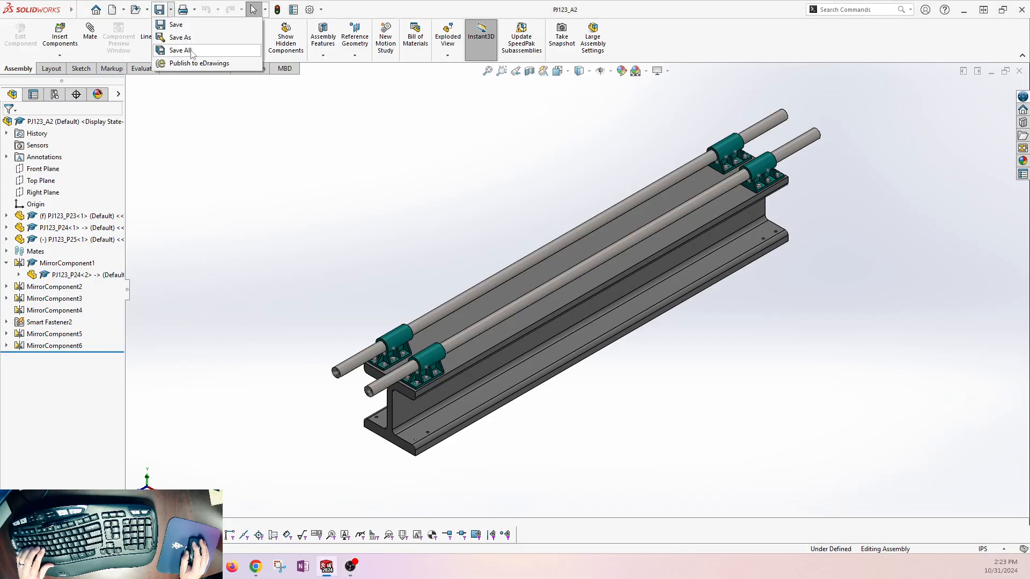
pyautogui.click(180, 37)
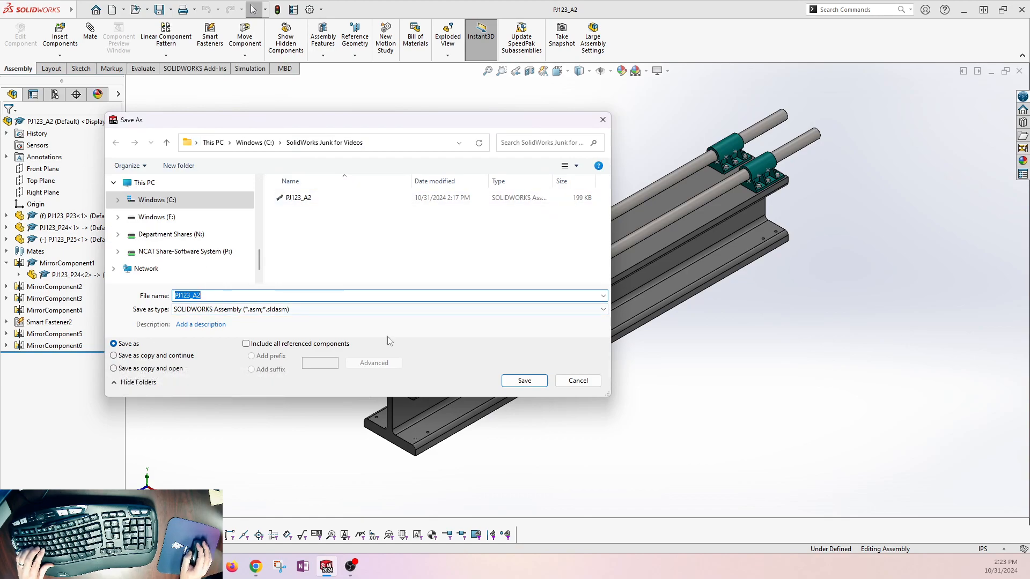
pyautogui.click(593, 376)
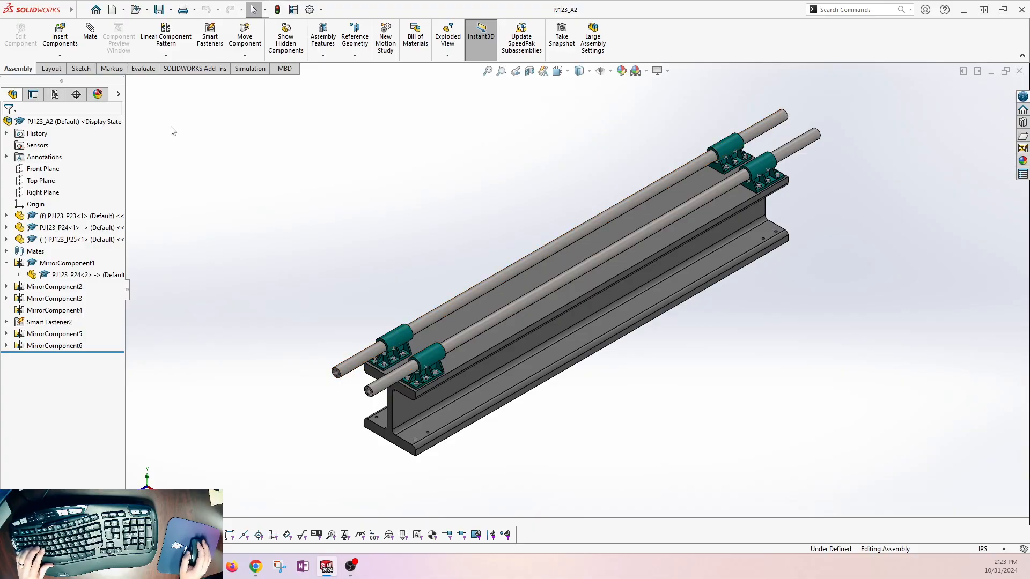
# Start Pack and Go for the assembly, enlarge its dialog, and include drawings and Toolbox components.
pyautogui.click(81, 11)
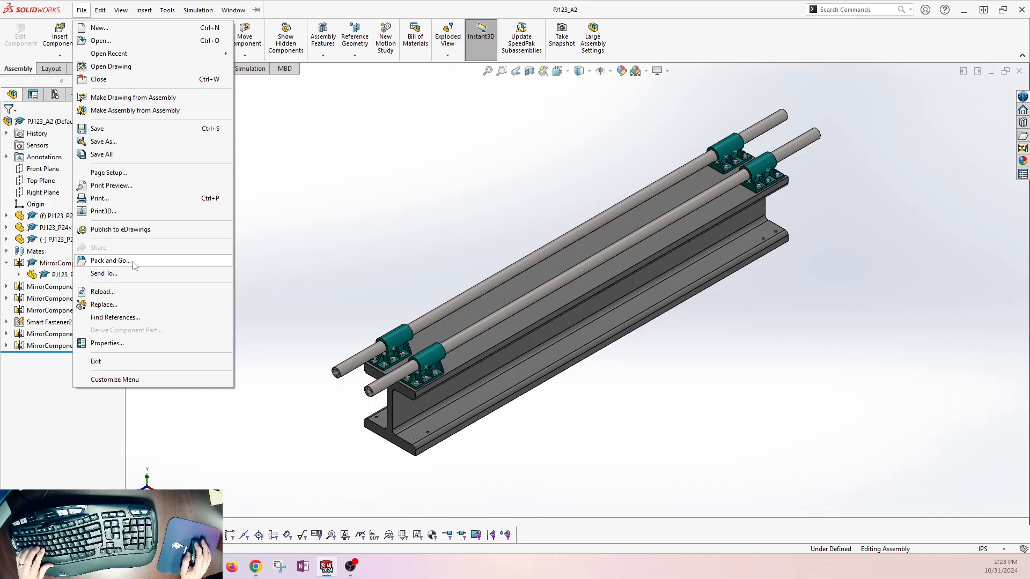
pyautogui.click(110, 261)
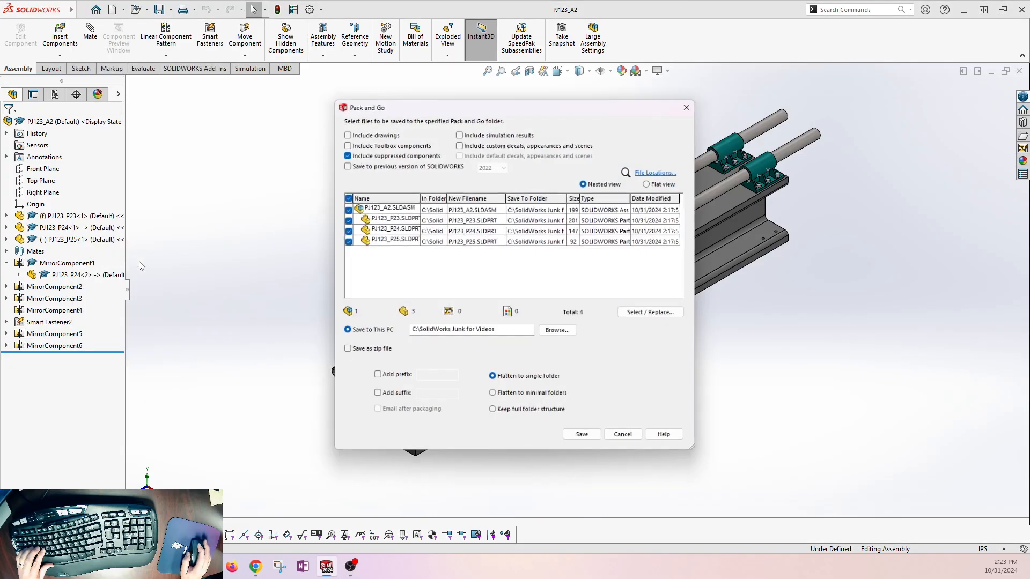
pyautogui.moveTo(456, 106); pyautogui.dragTo(279, 99)
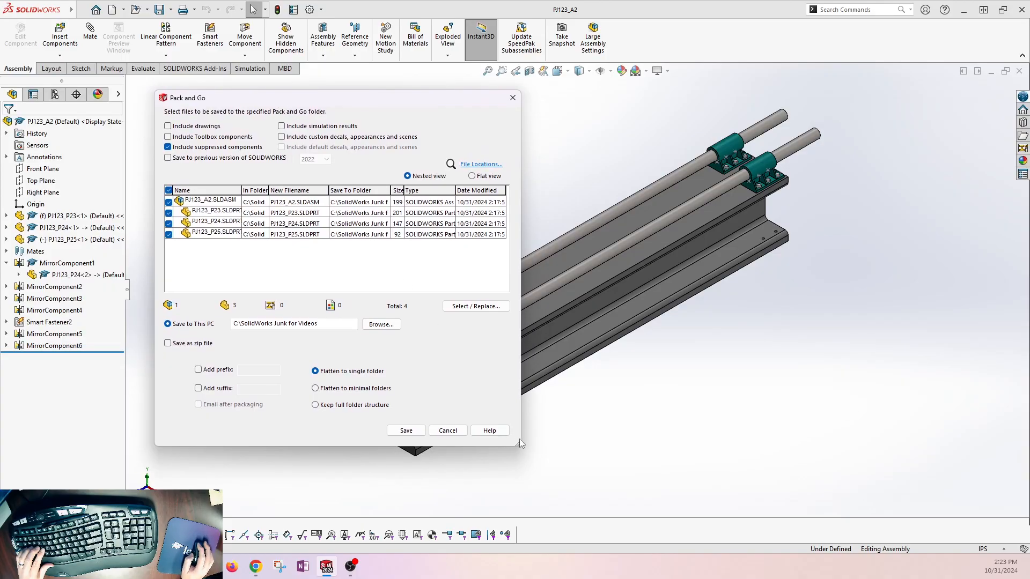
pyautogui.moveTo(519, 443); pyautogui.dragTo(682, 488)
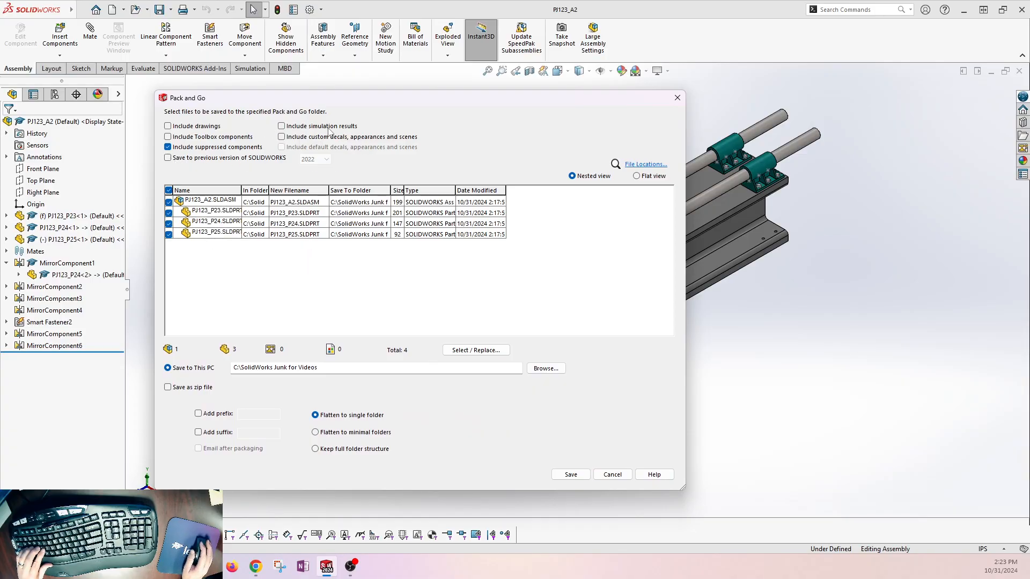
pyautogui.click(168, 137)
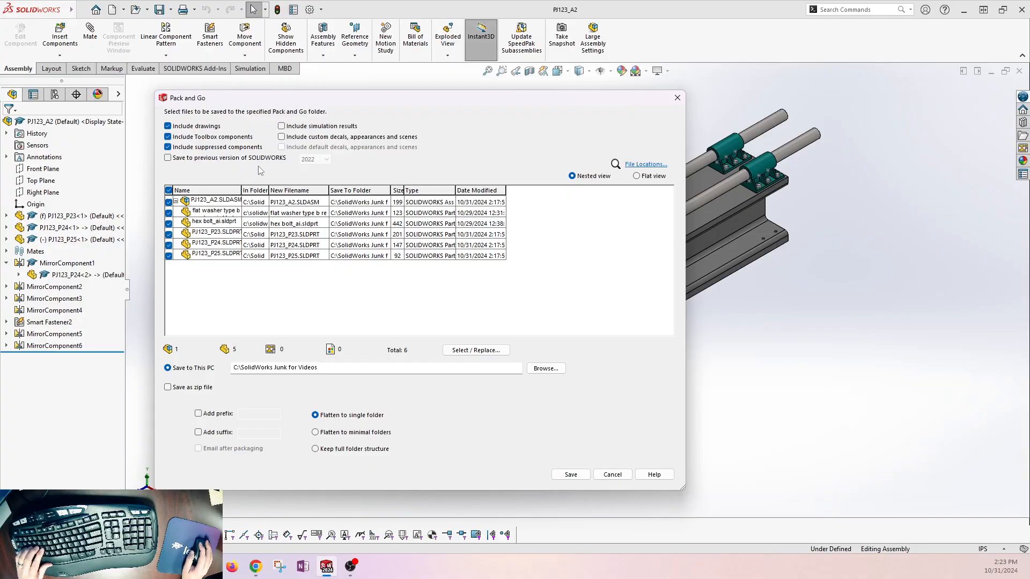
# Try saving to the 2023 version and including simulation results plus custom and default decals, appearances and scenes, then clear these options.
pyautogui.click(168, 158)
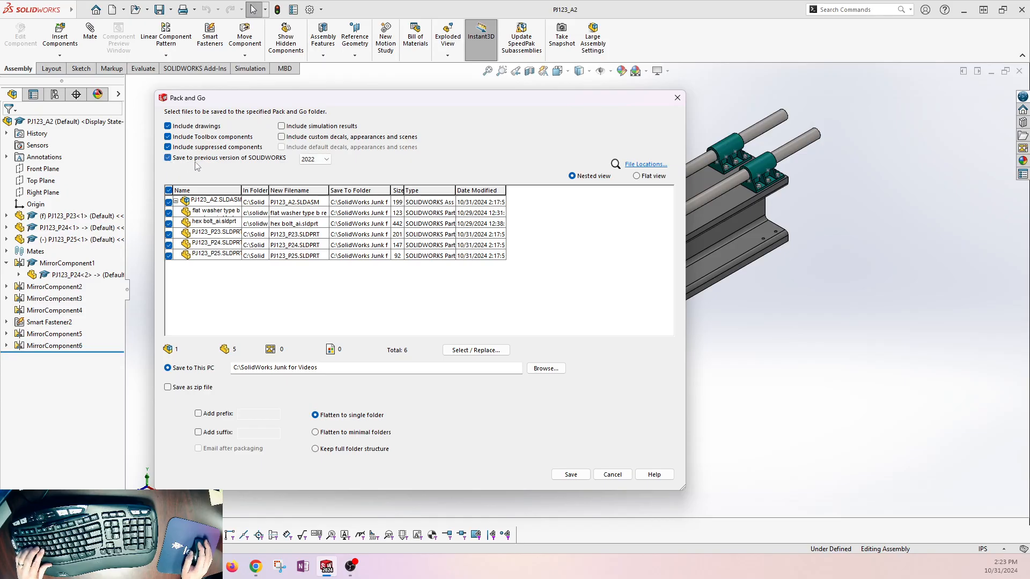
pyautogui.click(324, 160)
pyautogui.click(316, 176)
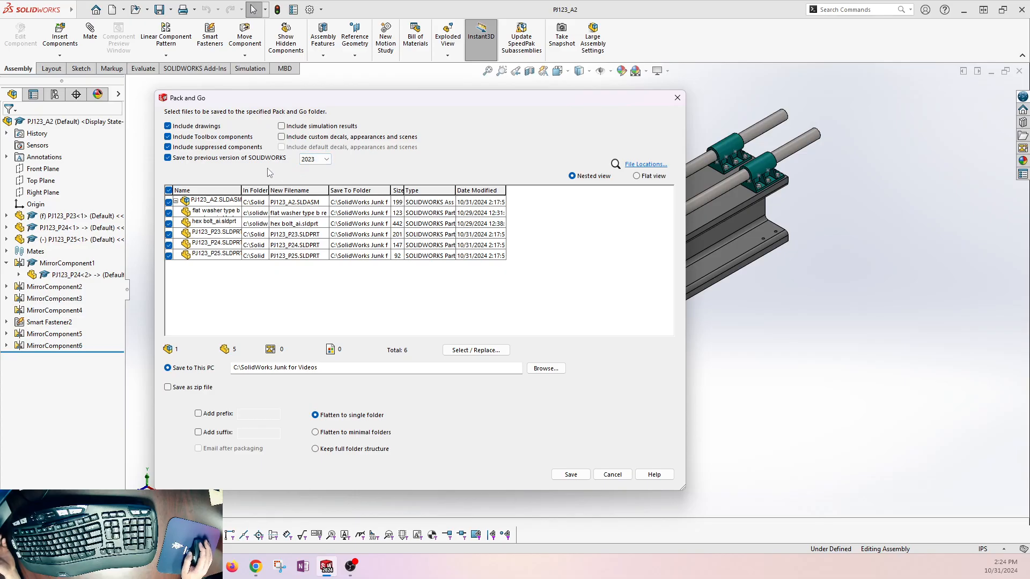
pyautogui.click(281, 138)
pyautogui.click(282, 147)
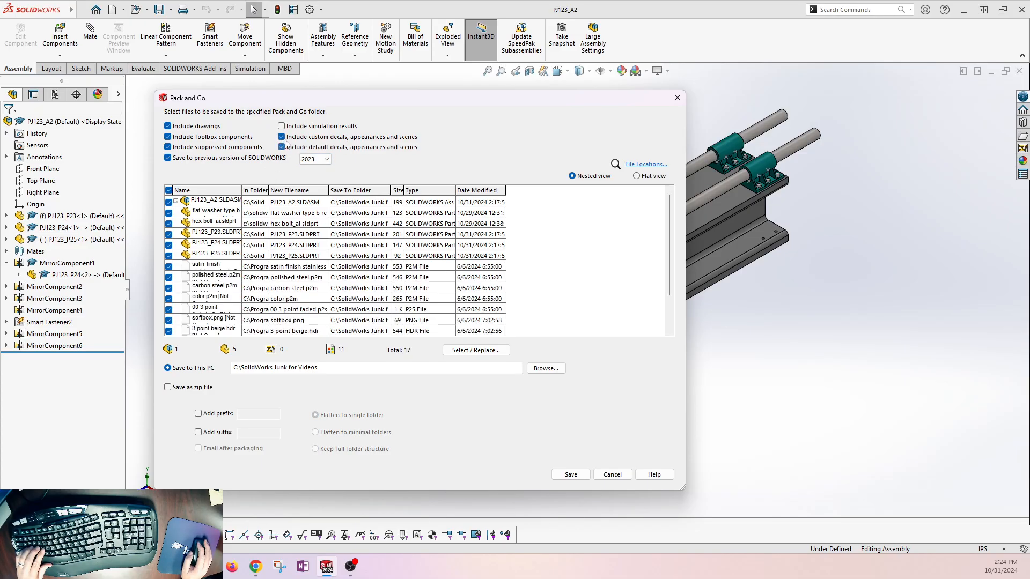
pyautogui.click(282, 126)
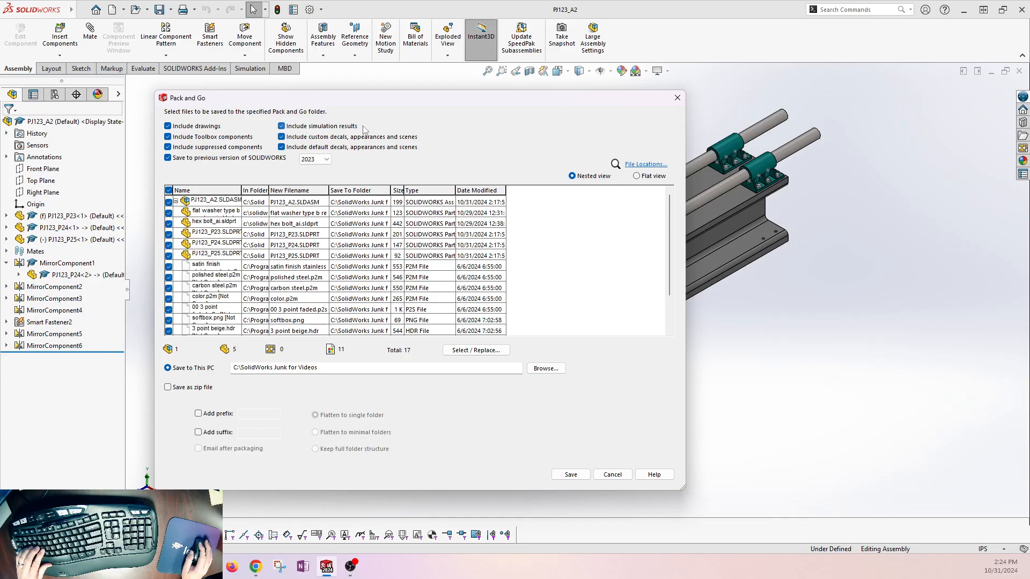
pyautogui.click(281, 147)
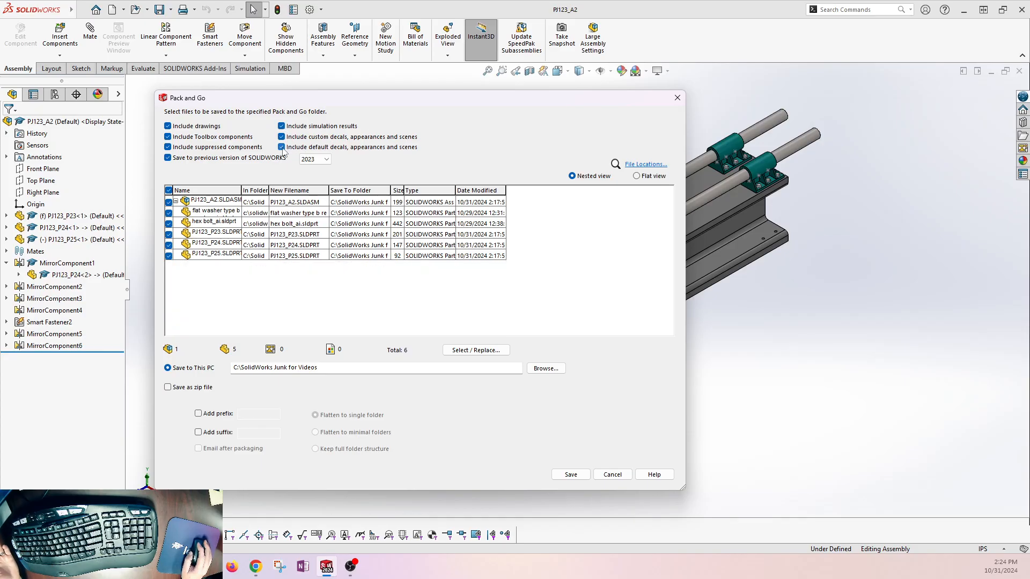
pyautogui.click(281, 137)
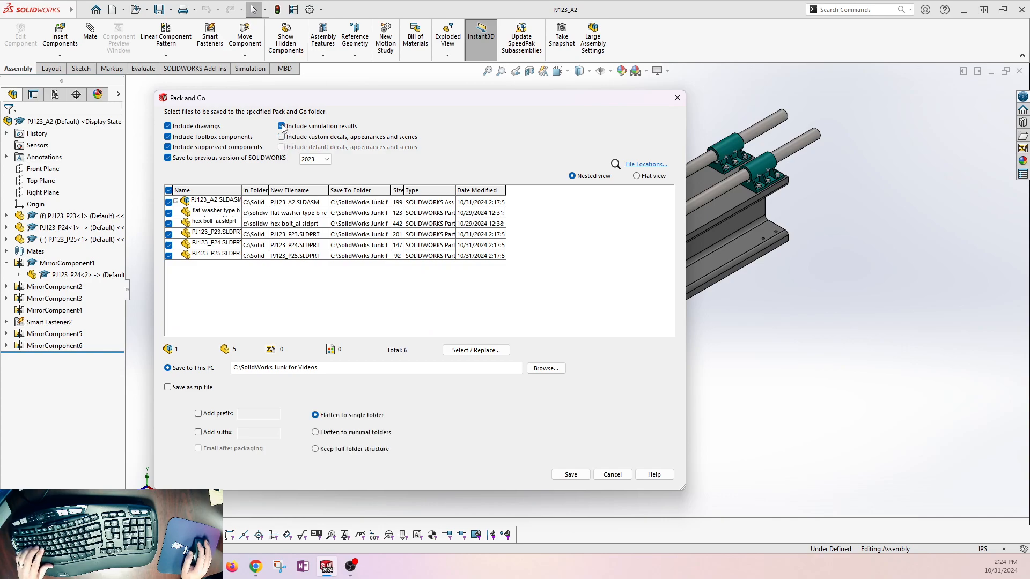
pyautogui.click(169, 158)
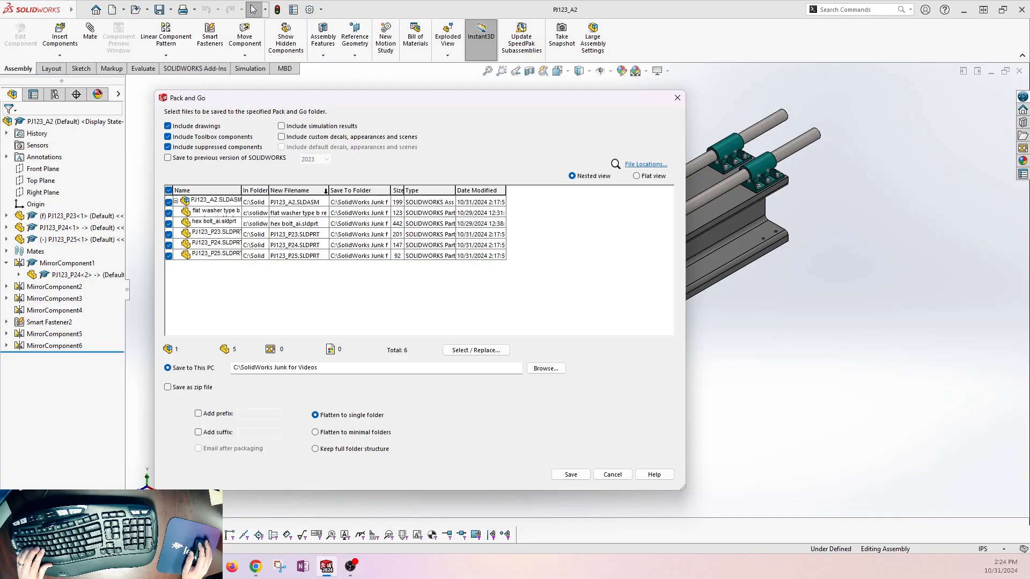
# Widen the New Filename and Name columns in the Pack and Go file list.
pyautogui.moveTo(328, 190); pyautogui.dragTo(408, 191)
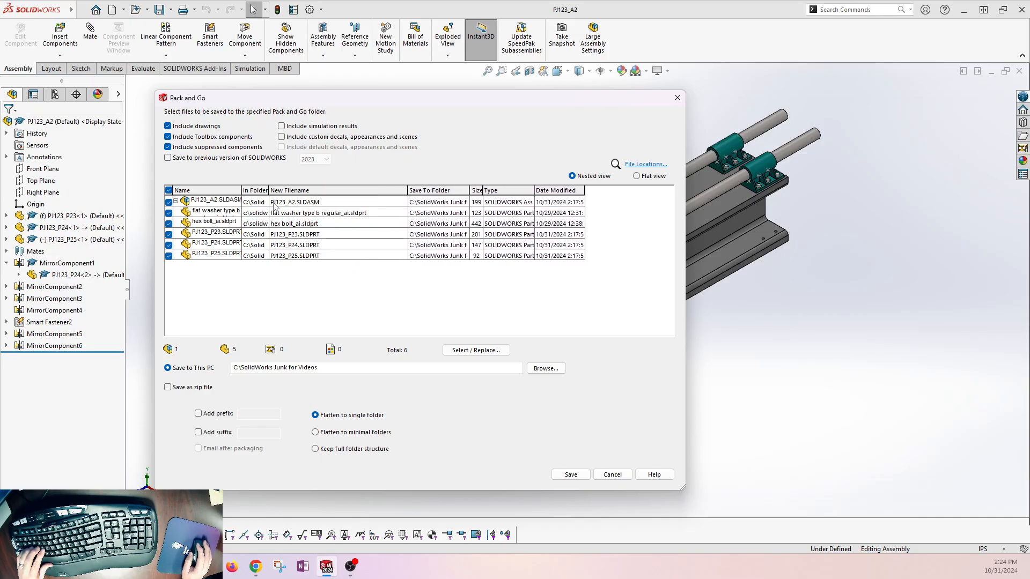
pyautogui.click(293, 207)
pyautogui.doubleClick(301, 204)
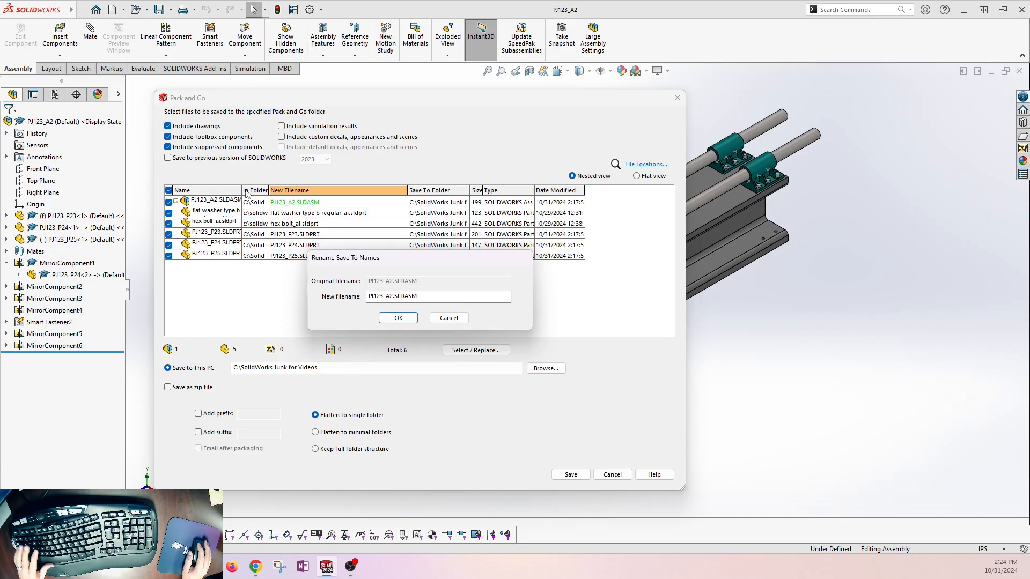
pyautogui.click(445, 319)
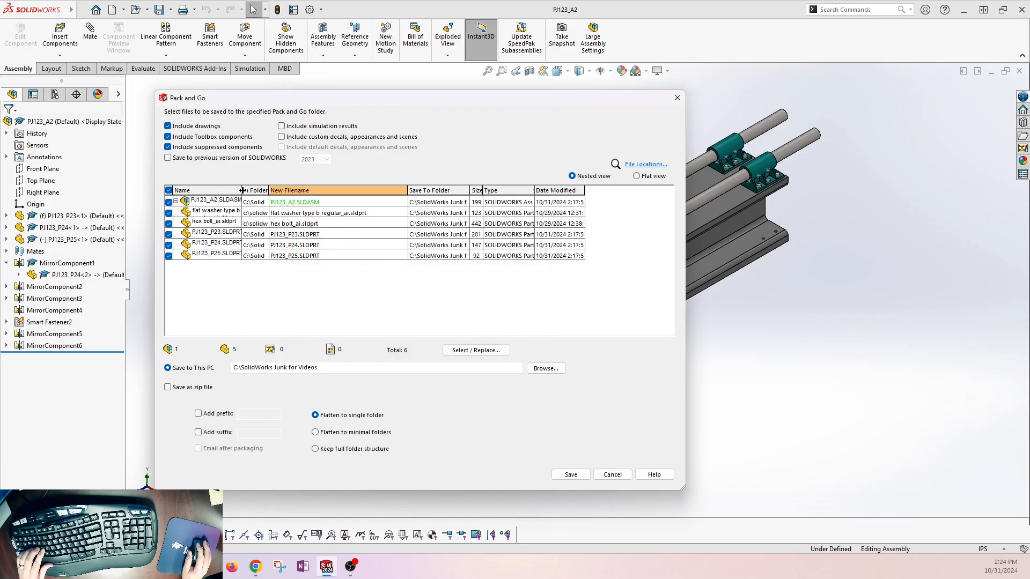
pyautogui.moveTo(242, 190); pyautogui.dragTo(267, 194)
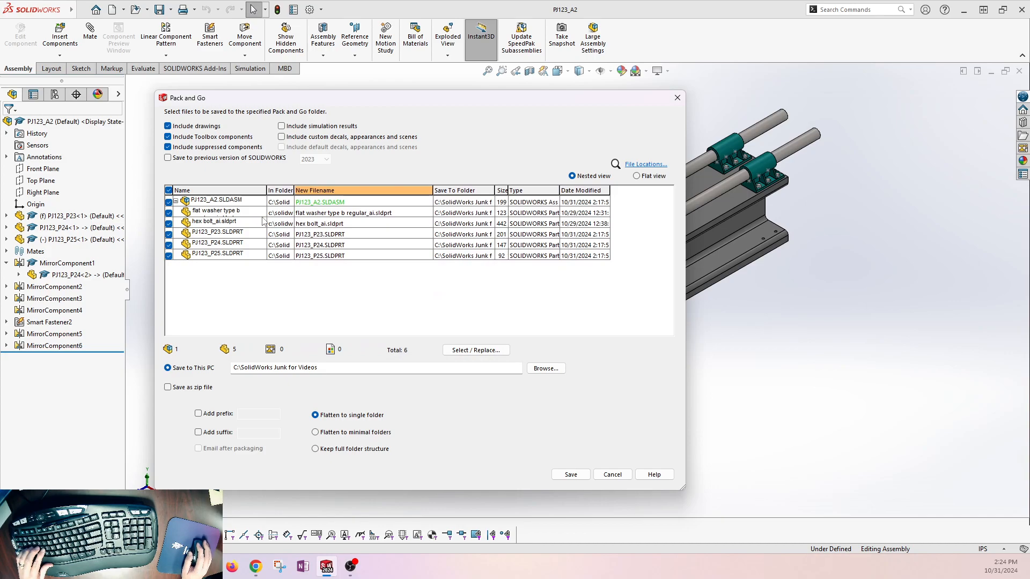
# Rename the copy of the PJ123_A2 assembly as PJ234_A2.SLDASM.
pyautogui.doubleClick(322, 202)
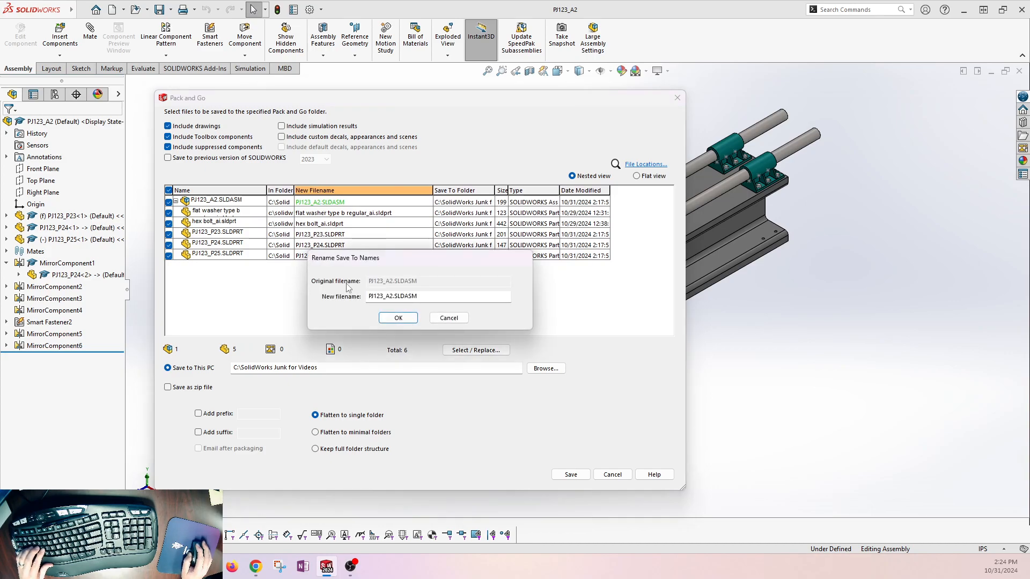
pyautogui.click(383, 296)
pyautogui.press('BackSpace')
pyautogui.press('BackSpace')
pyautogui.press('BackSpace')
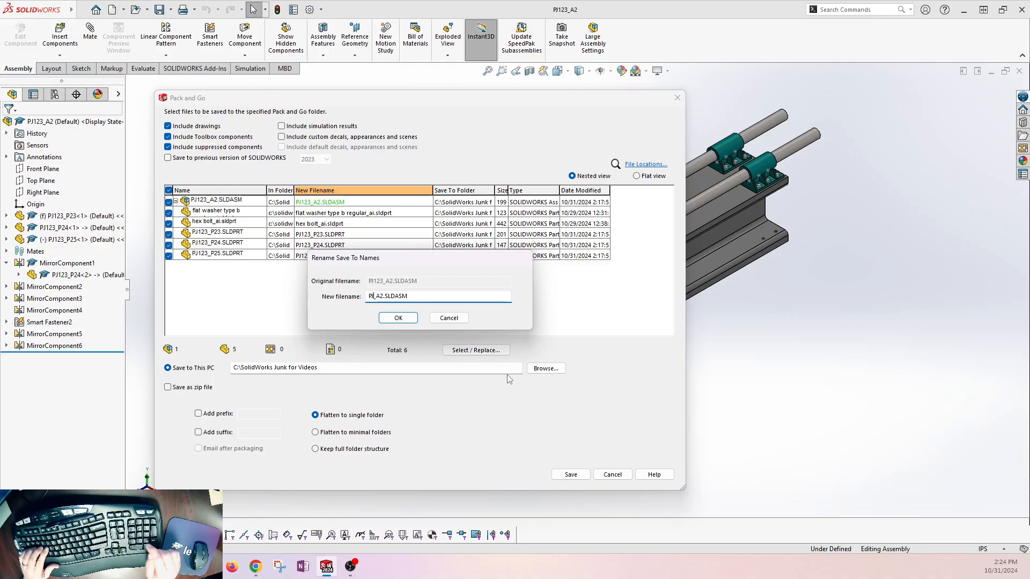
pyautogui.write('234')
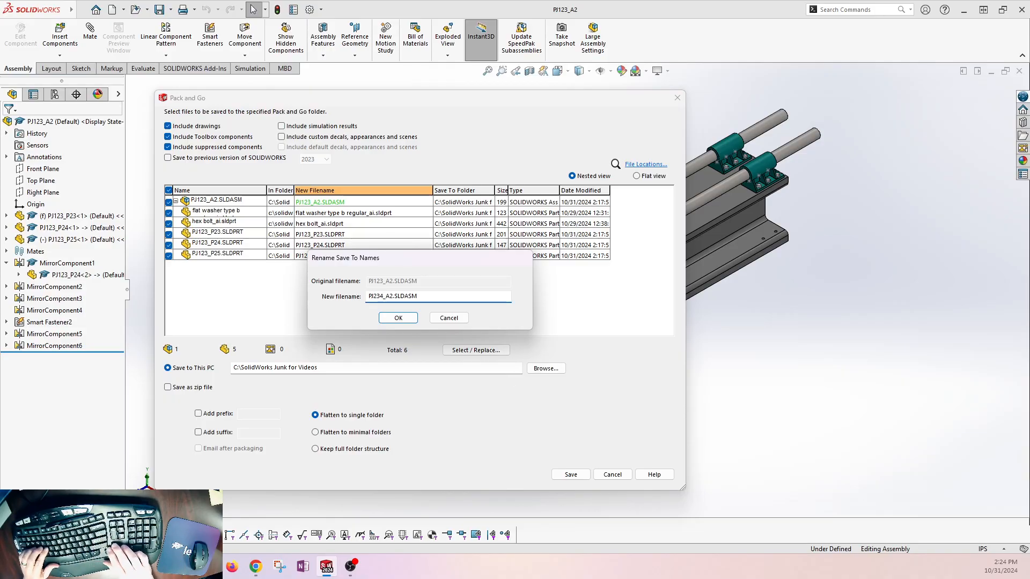
pyautogui.press('Right')
pyautogui.press('Right')
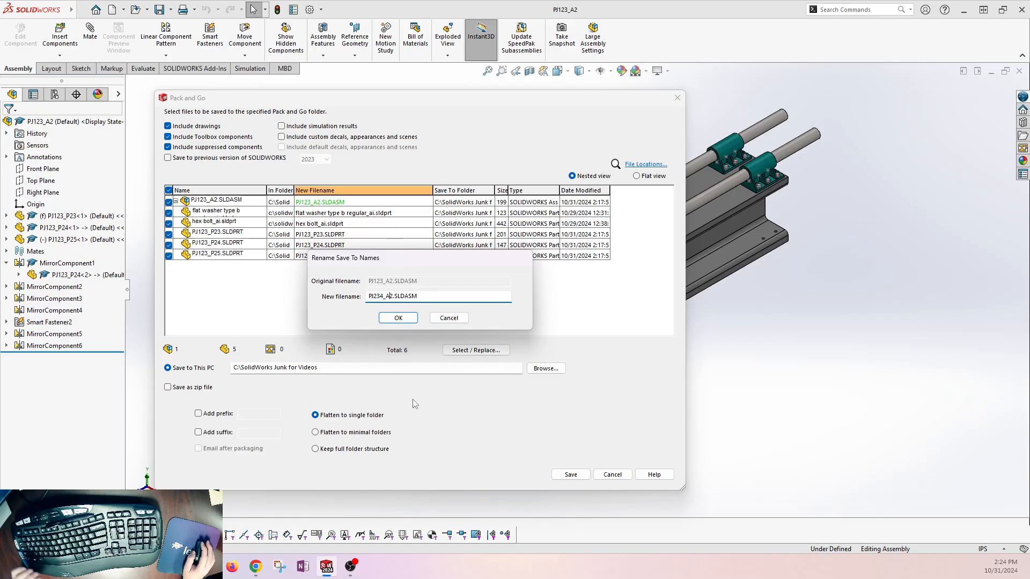
pyautogui.click(398, 319)
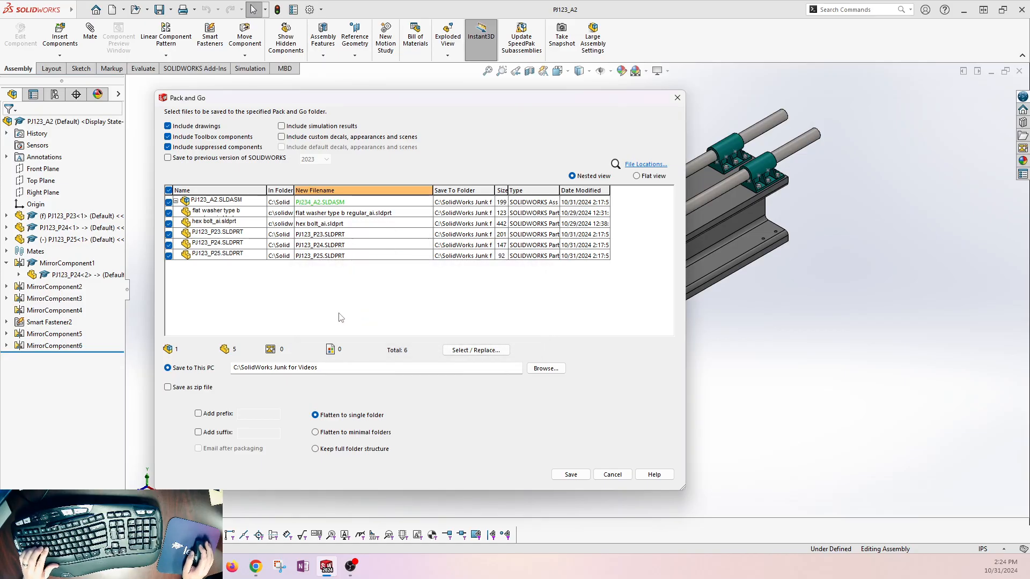
# Replace the text PJ123 with PJ234 in the new filenames of the three remaining project parts.
pyautogui.doubleClick(317, 236)
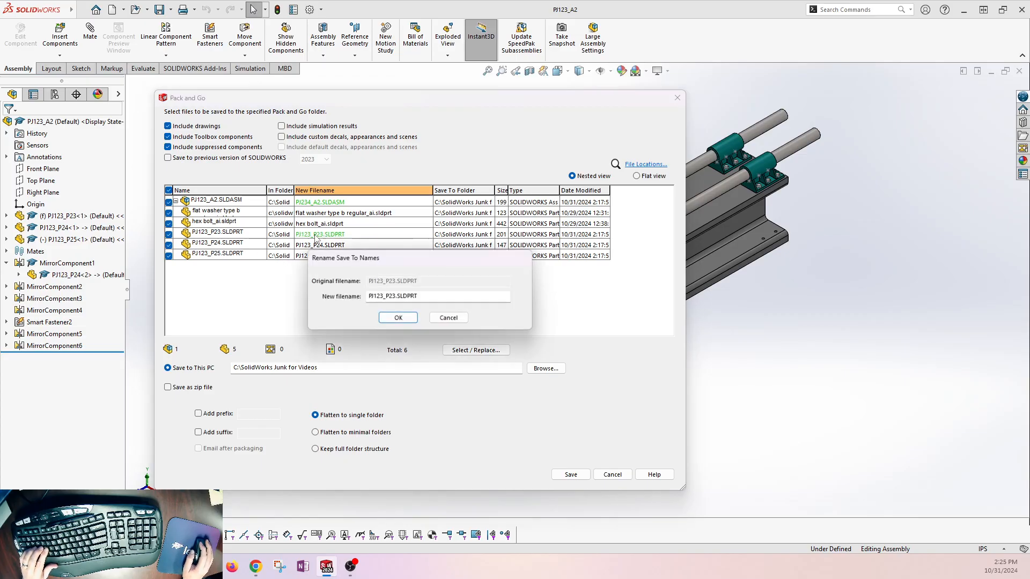
pyautogui.click(449, 319)
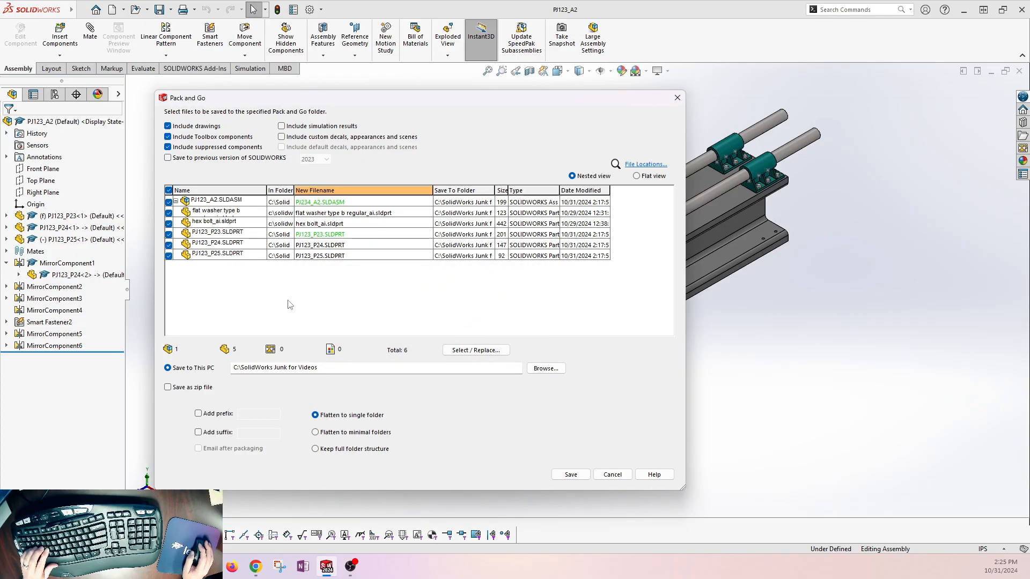
pyautogui.click(470, 351)
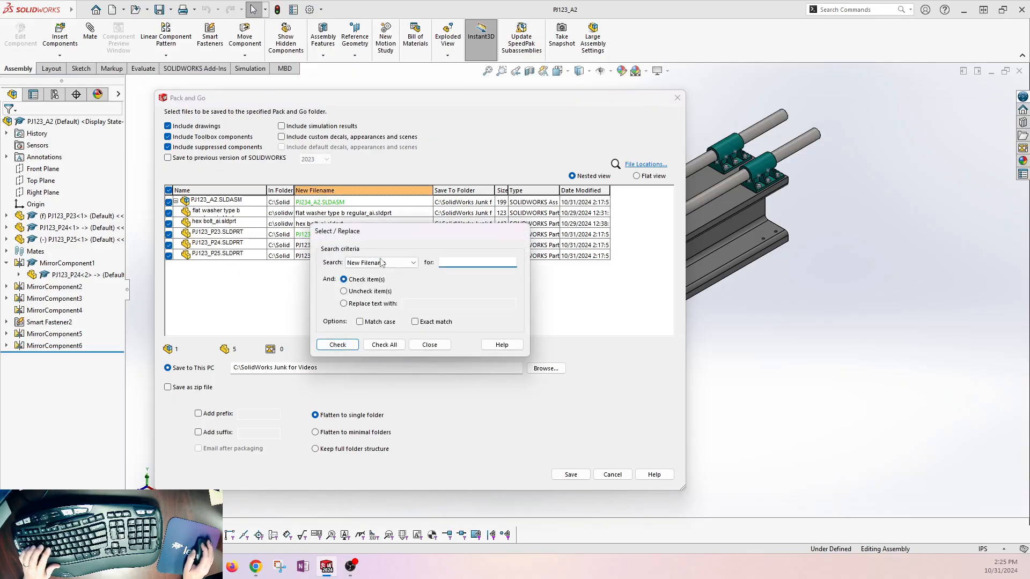
pyautogui.moveTo(379, 232); pyautogui.dragTo(465, 252)
pyautogui.write('PJ123')
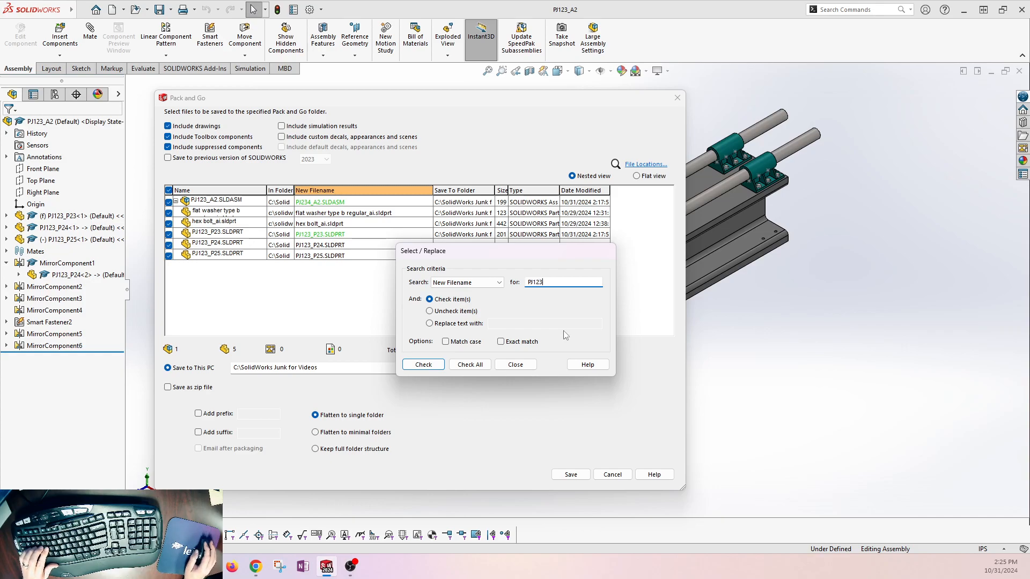
pyautogui.click(460, 324)
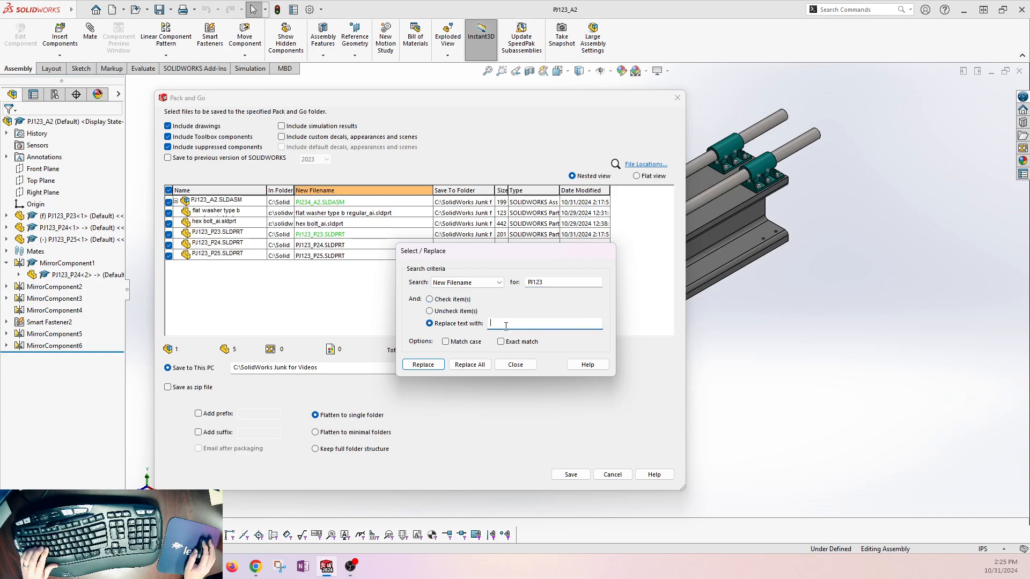
pyautogui.click(540, 324)
pyautogui.write('PJ')
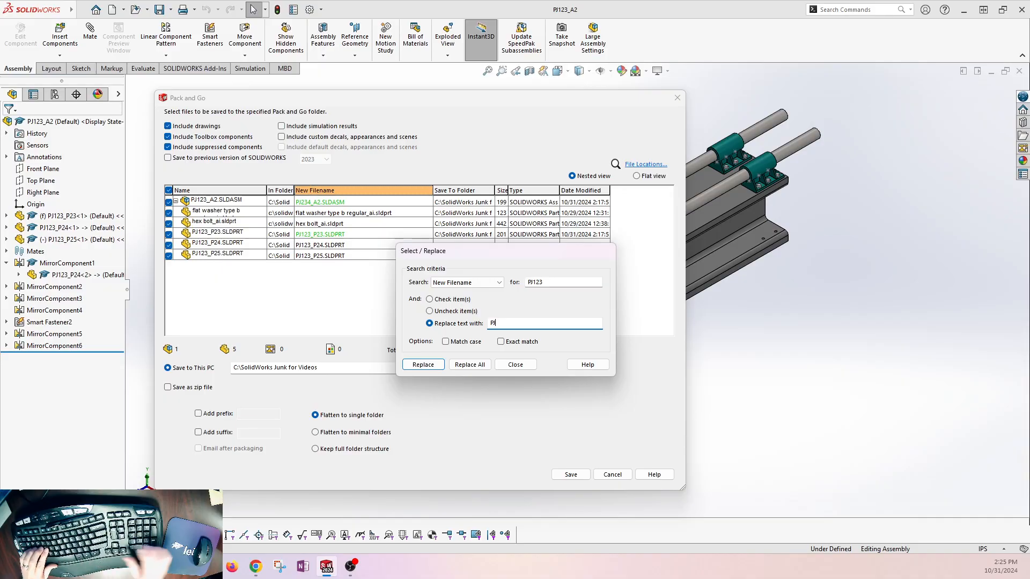
pyautogui.write('234')
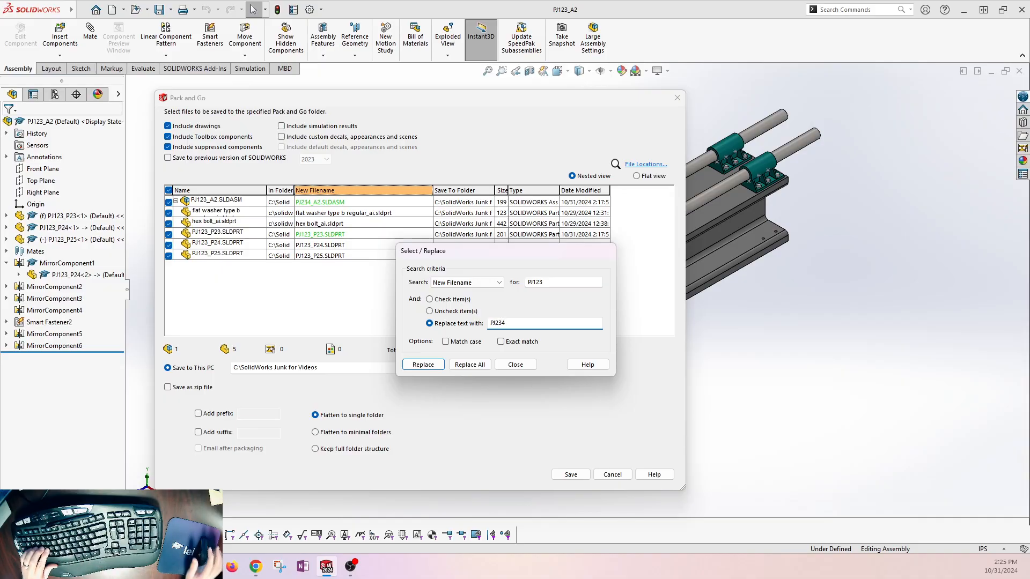
pyautogui.click(429, 365)
pyautogui.click(432, 369)
pyautogui.click(433, 370)
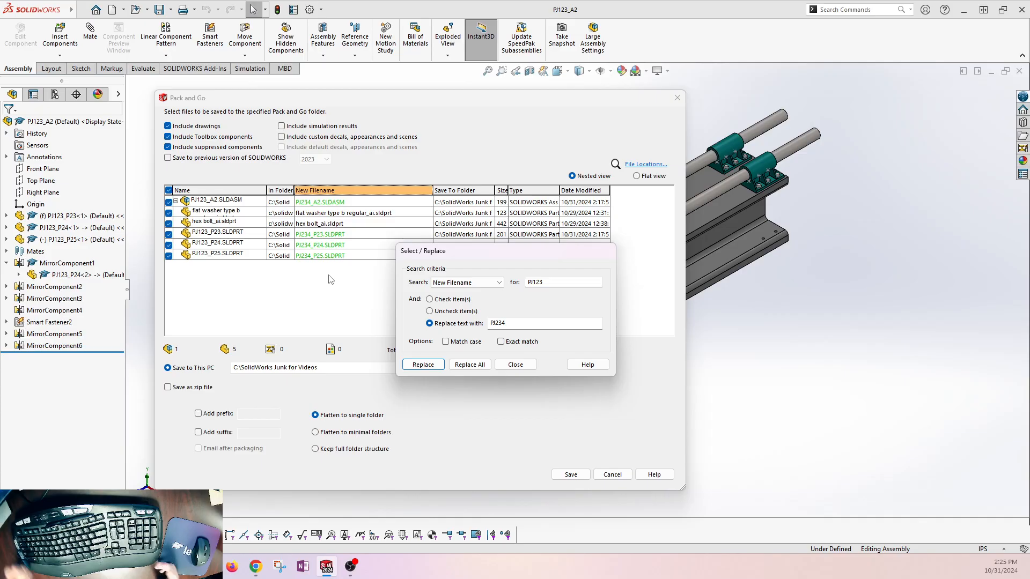
pyautogui.click(515, 363)
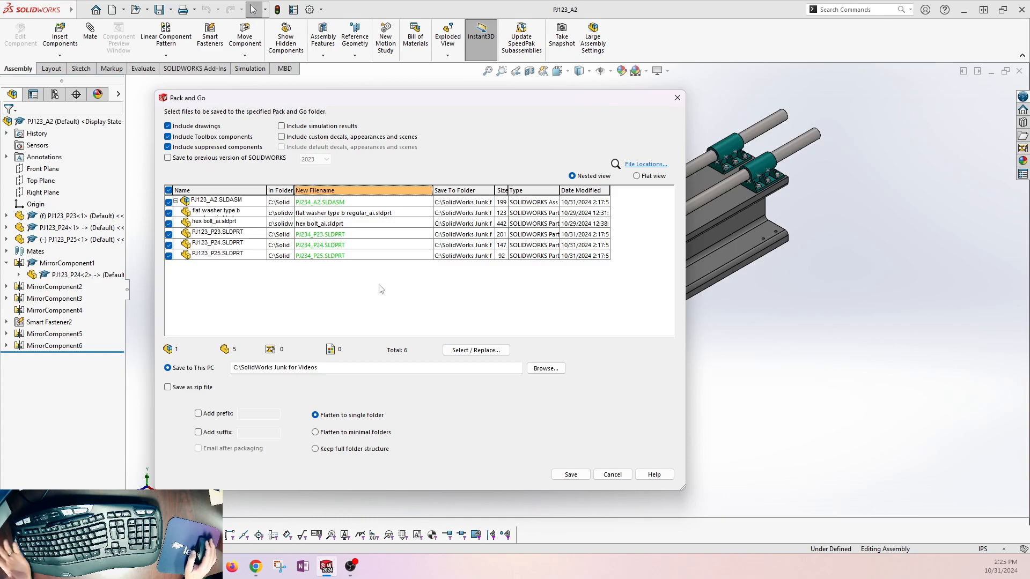
# Rename the copy of the flat washer Toolbox part as FLAT WASHER.sldprt.
pyautogui.doubleClick(349, 215)
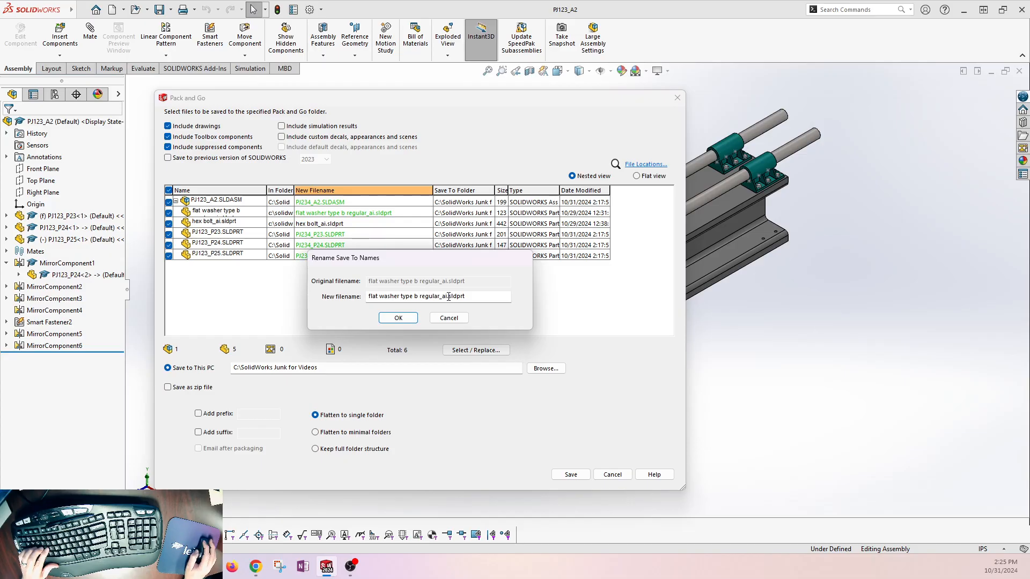
pyautogui.moveTo(447, 296); pyautogui.dragTo(348, 296)
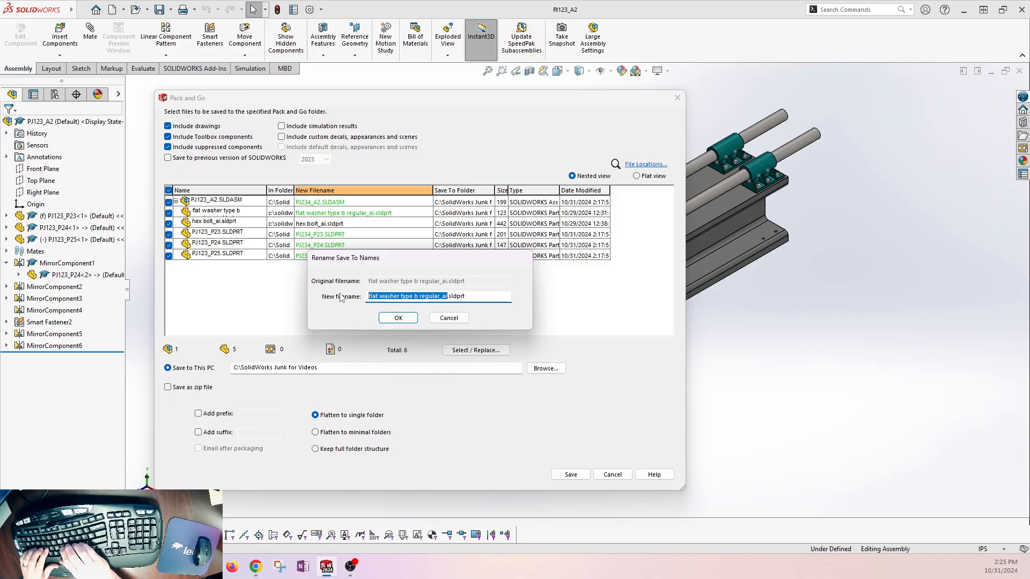
pyautogui.write('FLAT WASHER')
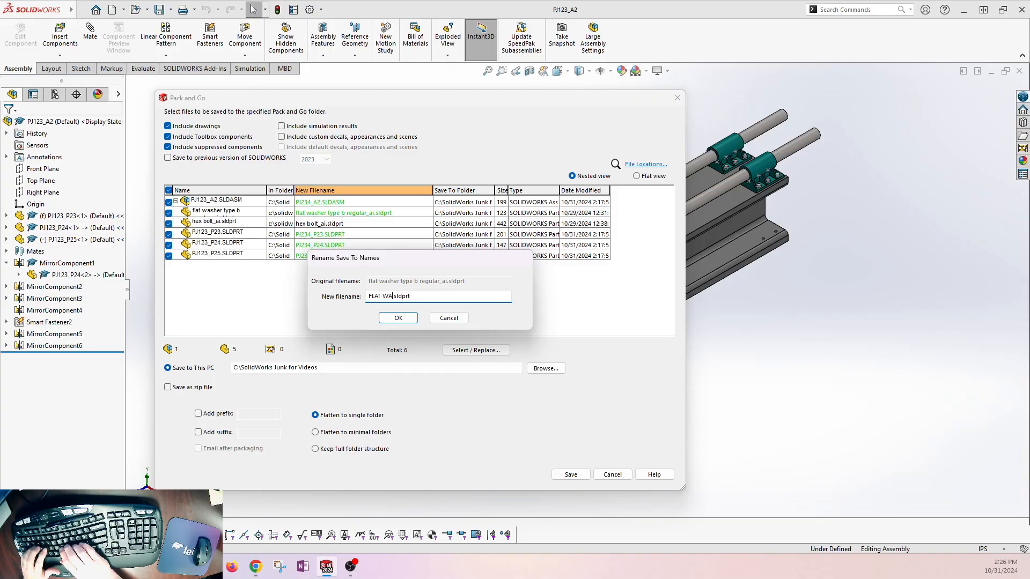
pyautogui.click(399, 318)
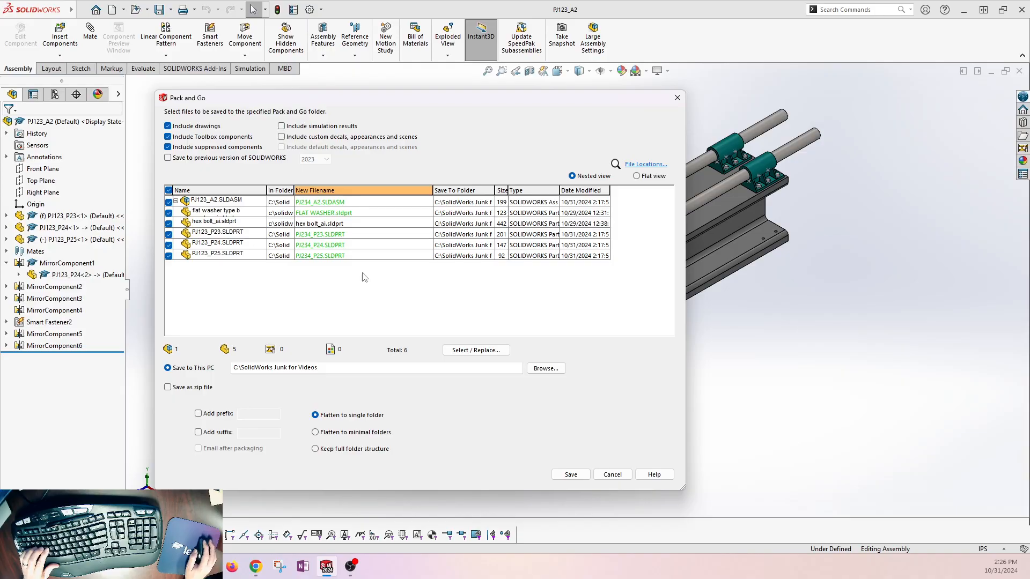
# Rename the copy of the hex bolt Toolbox part as HHCS.sldprt.
pyautogui.doubleClick(319, 227)
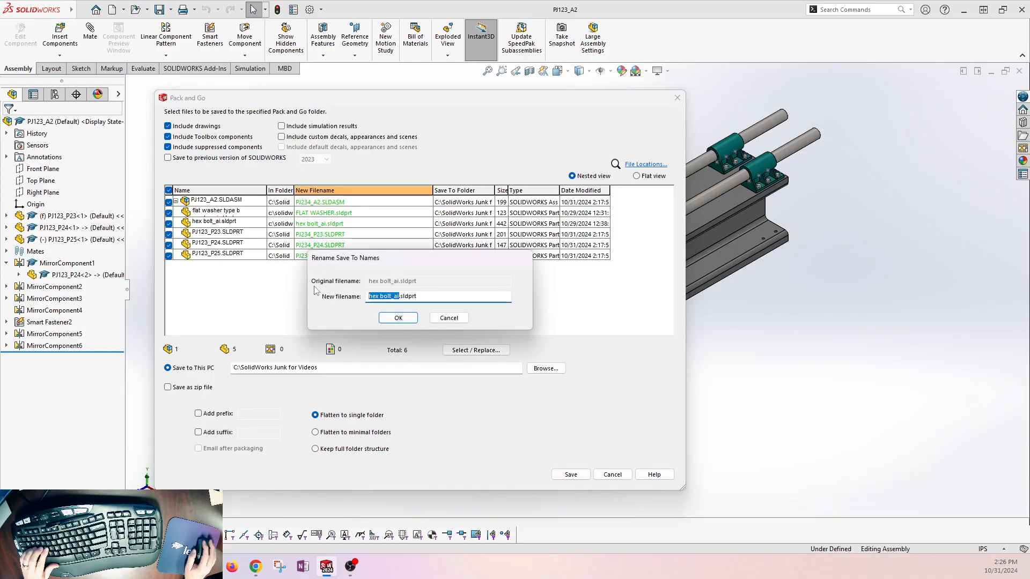
pyautogui.write('HHCS')
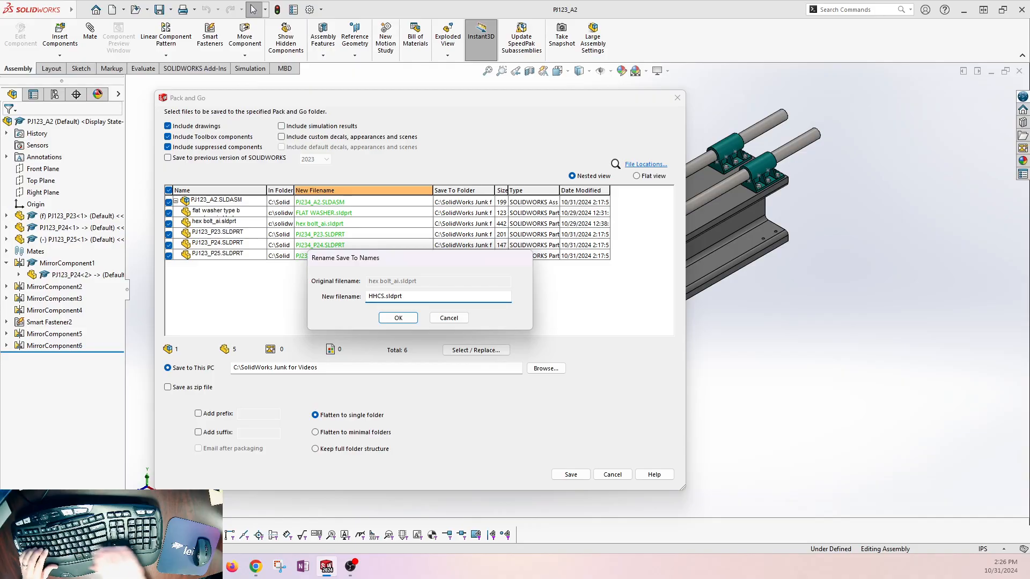
pyautogui.click(399, 319)
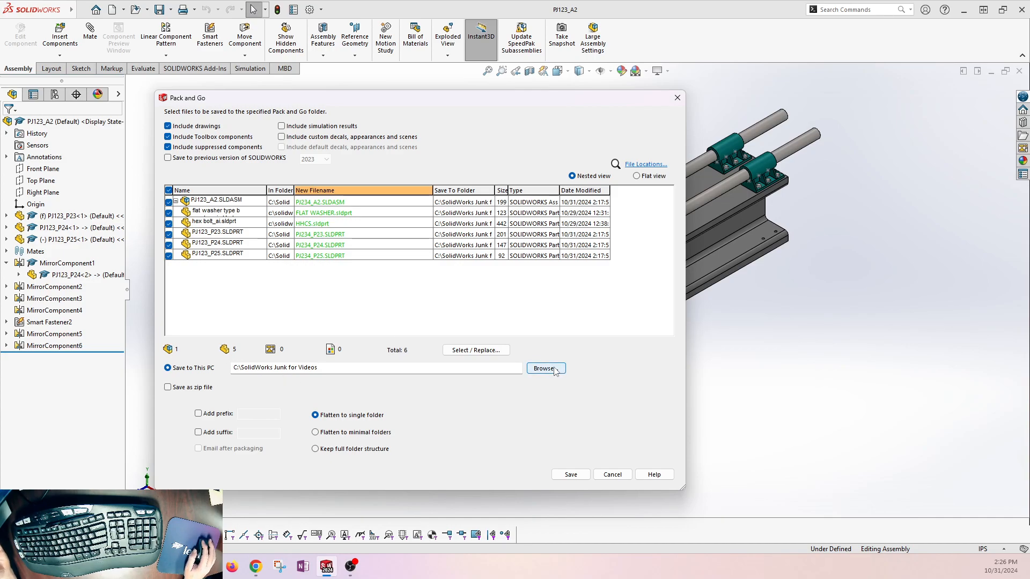
# Save the Pack and Go copy as a zip file in C:\SolidWorks Junk for Videos and close the original assembly.
pyautogui.click(169, 388)
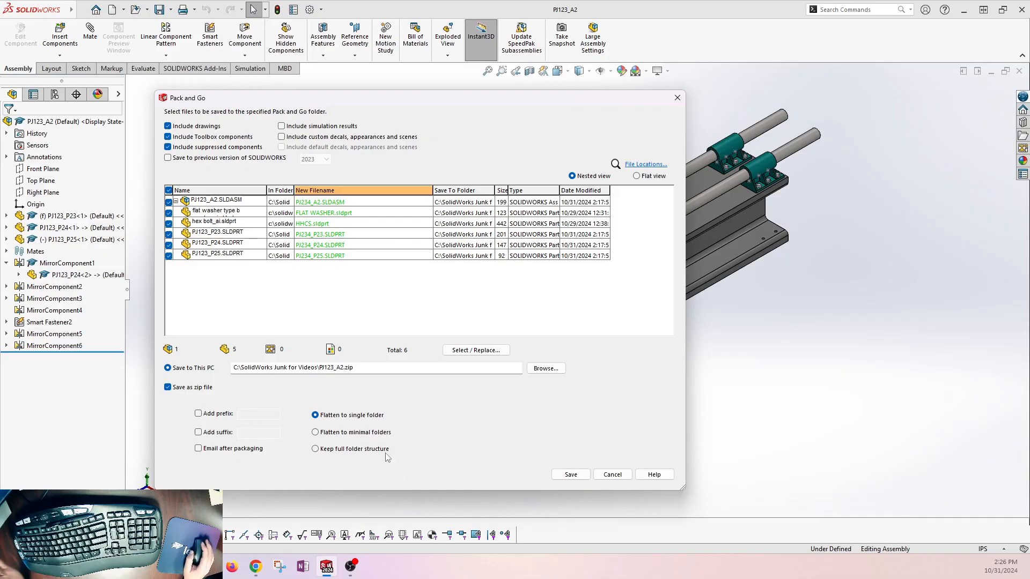
pyautogui.click(571, 476)
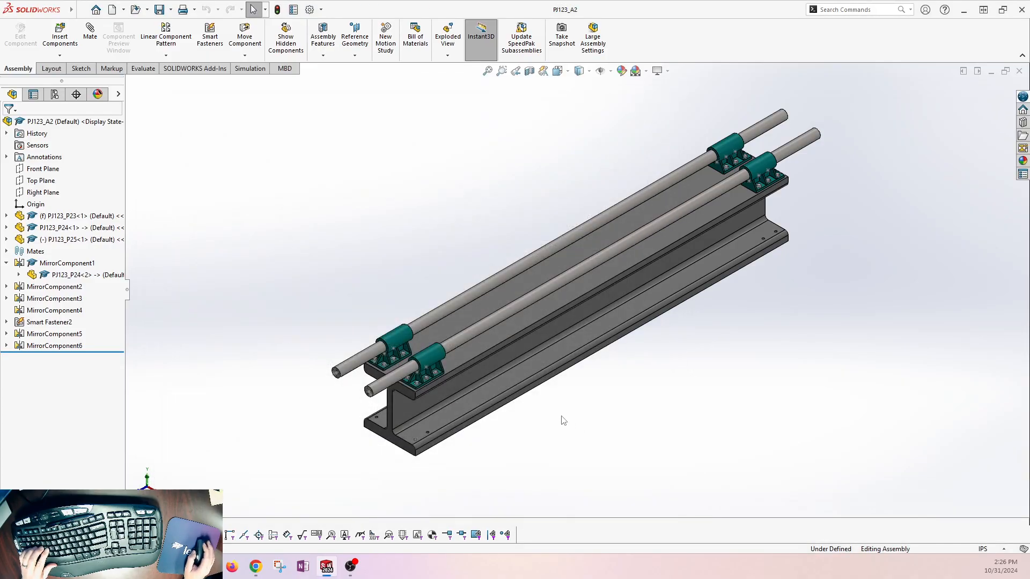
pyautogui.click(1019, 72)
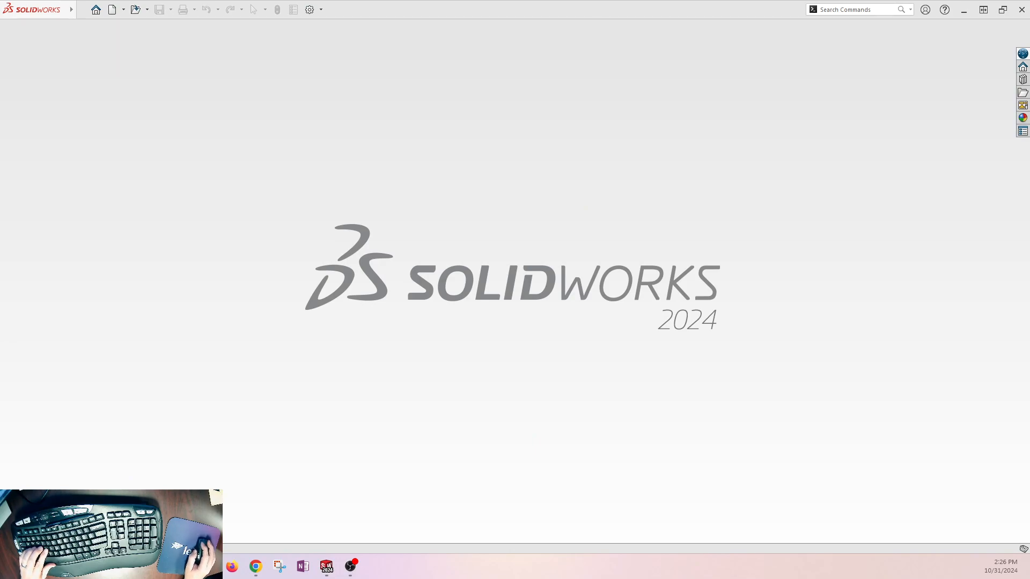
# Switch to File Explorer and extract the PJ123_A2 zip file to the folder C:\SolidWorks Junk for Videos\PJ234_A2.
pyautogui.moveTo(0, 81); pyautogui.dragTo(543, 88)
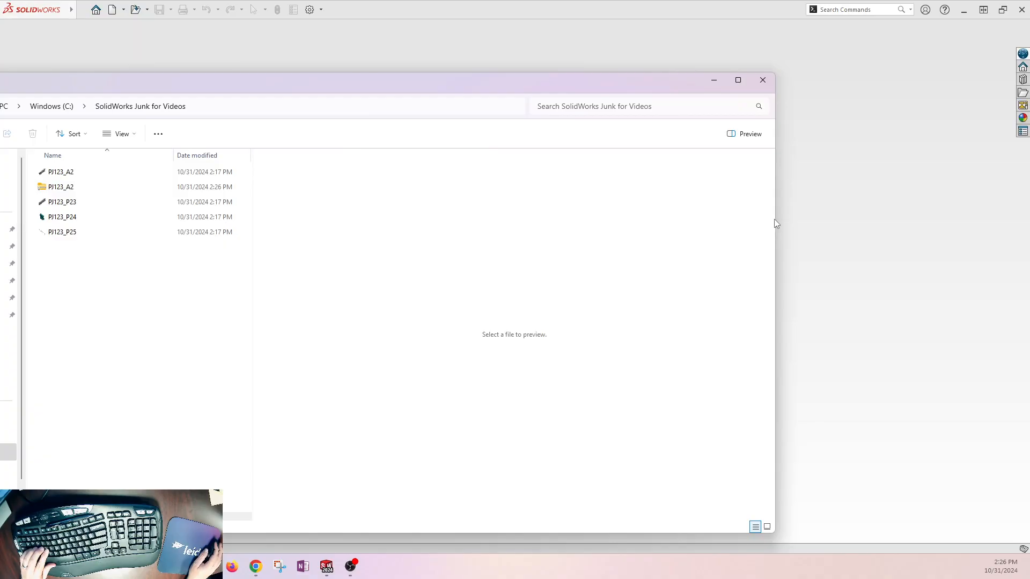
pyautogui.moveTo(775, 223); pyautogui.dragTo(389, 223)
pyautogui.click(53, 186)
pyautogui.rightClick(49, 186)
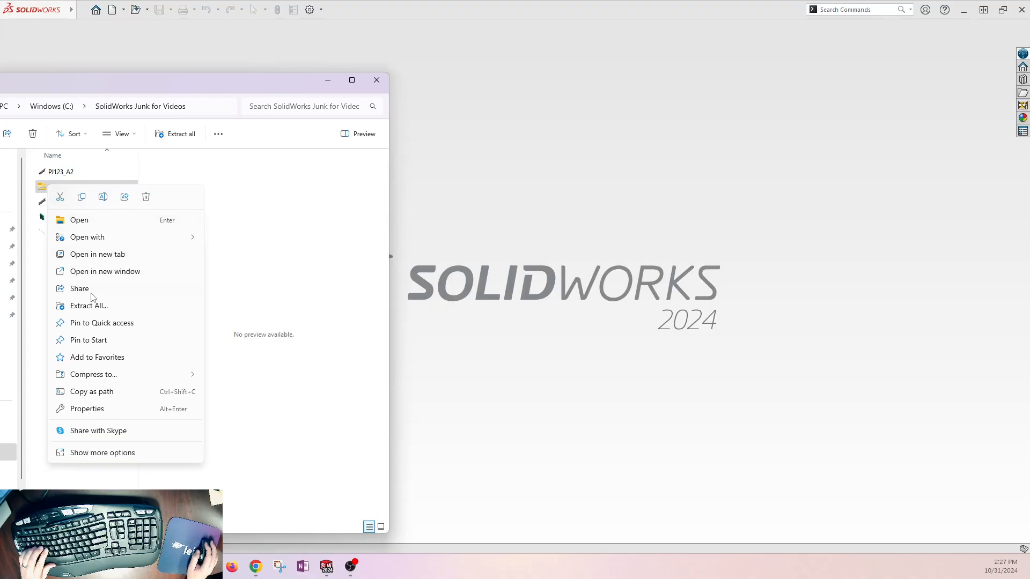
pyautogui.click(89, 306)
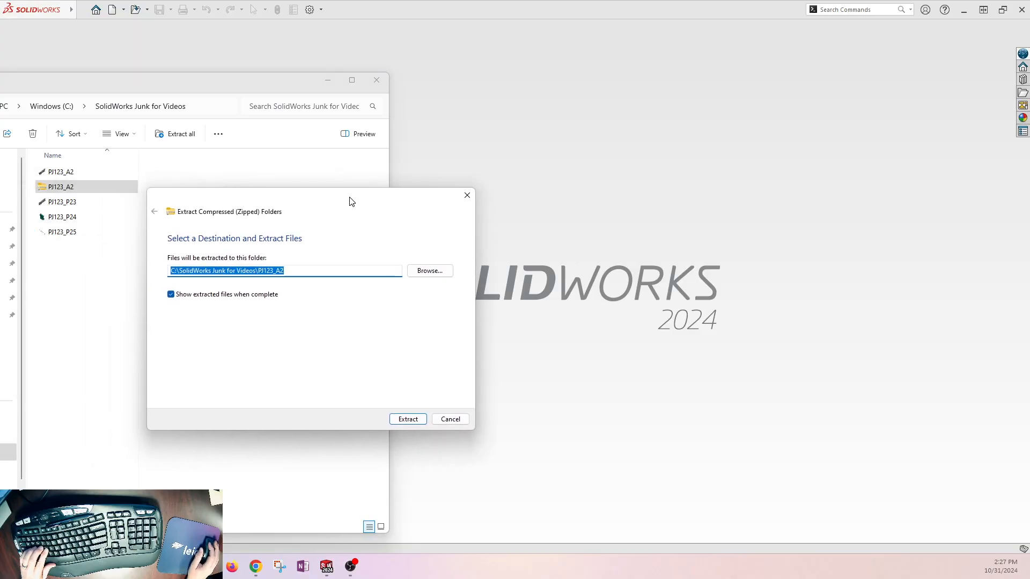
pyautogui.click(273, 270)
pyautogui.press('BackSpace')
pyautogui.press('BackSpace')
pyautogui.press('BackSpace')
pyautogui.write('26')
pyautogui.press('BackSpace')
pyautogui.write('34')
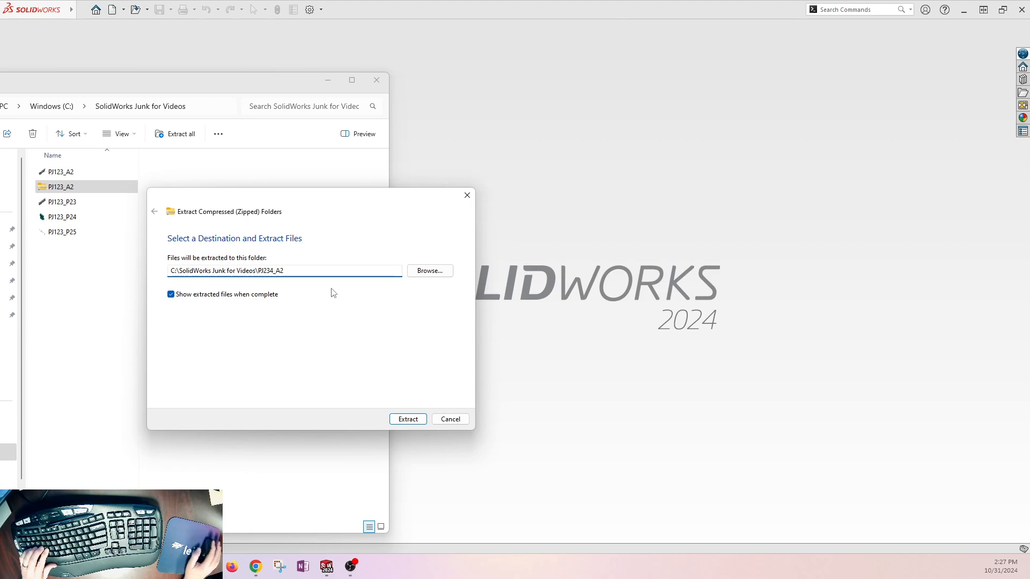
pyautogui.click(418, 425)
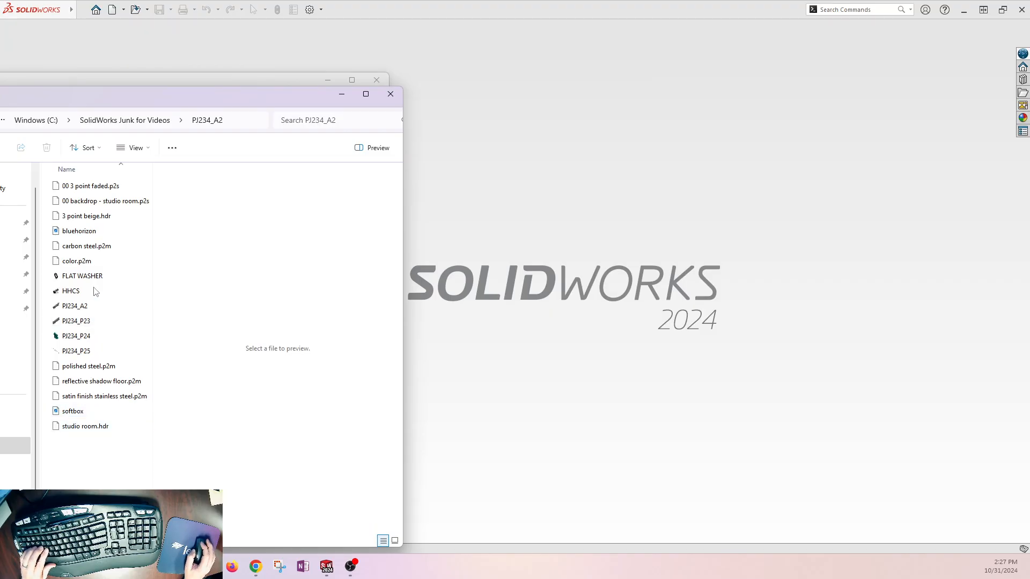
# Preview the extracted FLAT WASHER, HHCS, PJ234_A2, PJ234_P23, PJ234_P24 and PJ234_P25 files.
pyautogui.click(83, 276)
pyautogui.click(75, 290)
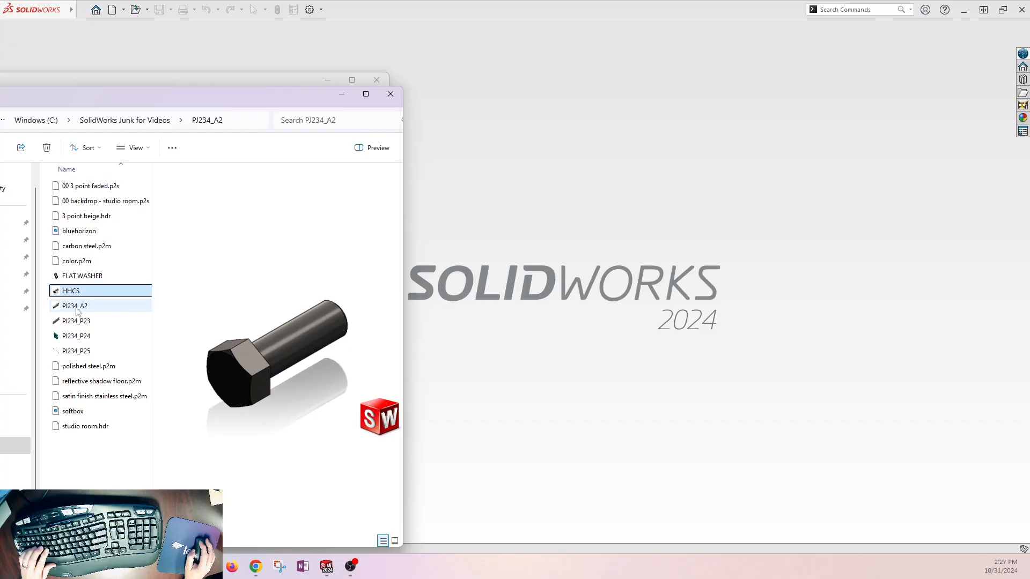
pyautogui.click(76, 307)
pyautogui.click(76, 321)
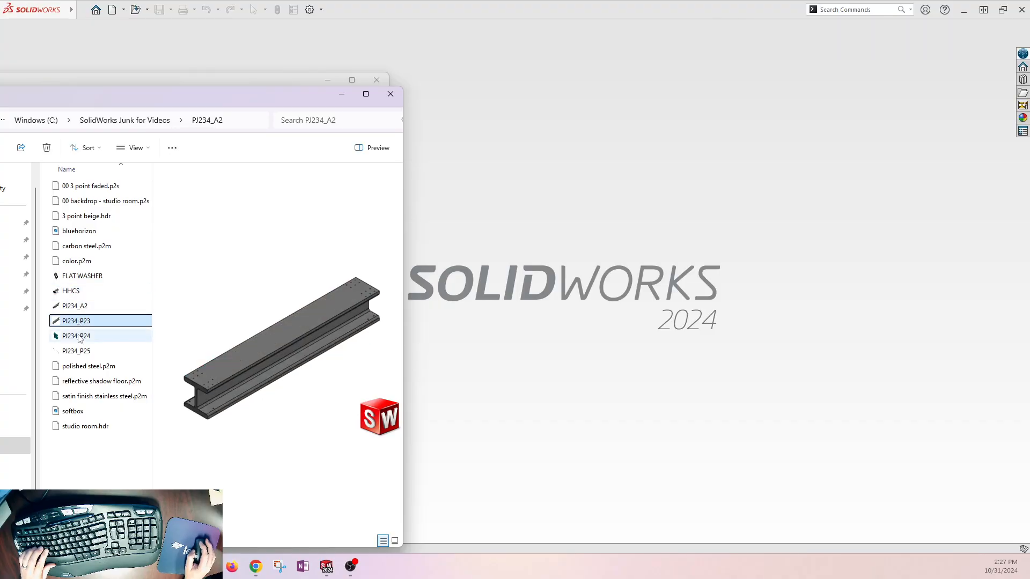
pyautogui.click(76, 336)
pyautogui.click(77, 351)
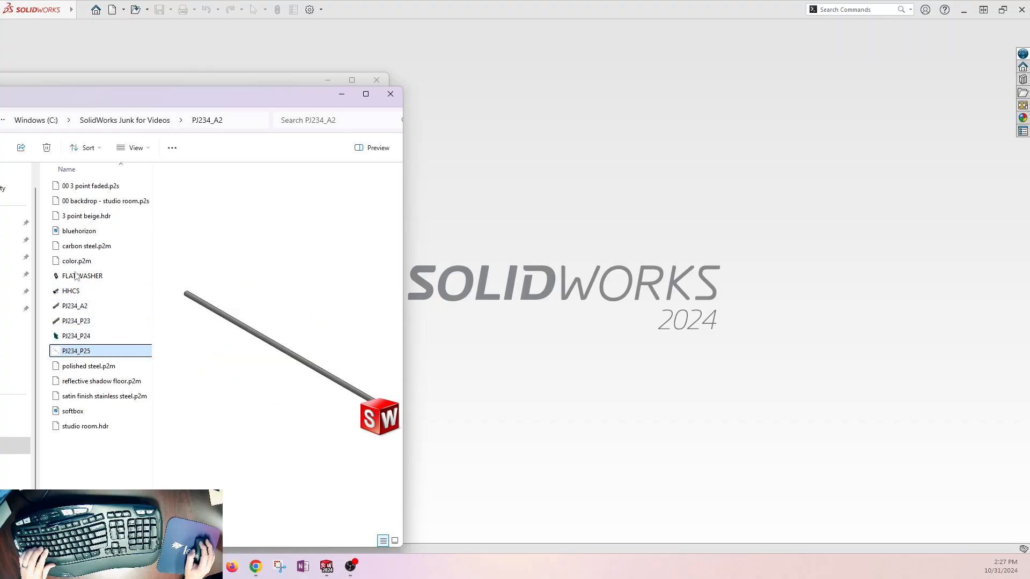
# Return to the SolidWorks Junk for Videos folder and delete the PJ123_A2 zip file.
pyautogui.click(129, 120)
pyautogui.click(81, 215)
pyautogui.press('Delete')
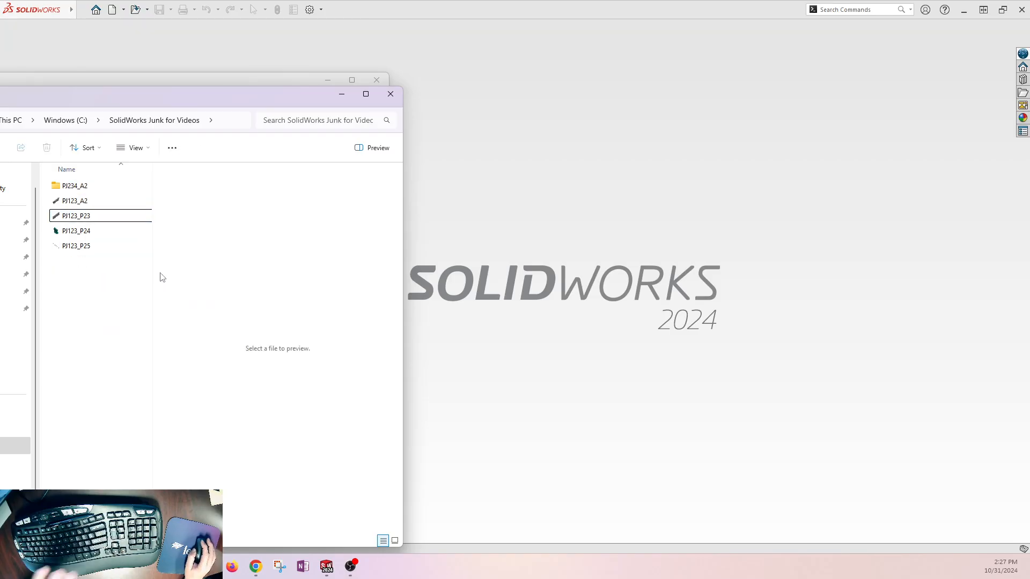
# Reopen the PJ234_A2 folder to check its contents and minimize both File Explorer windows to return to SOLIDWORKS.
pyautogui.doubleClick(80, 186)
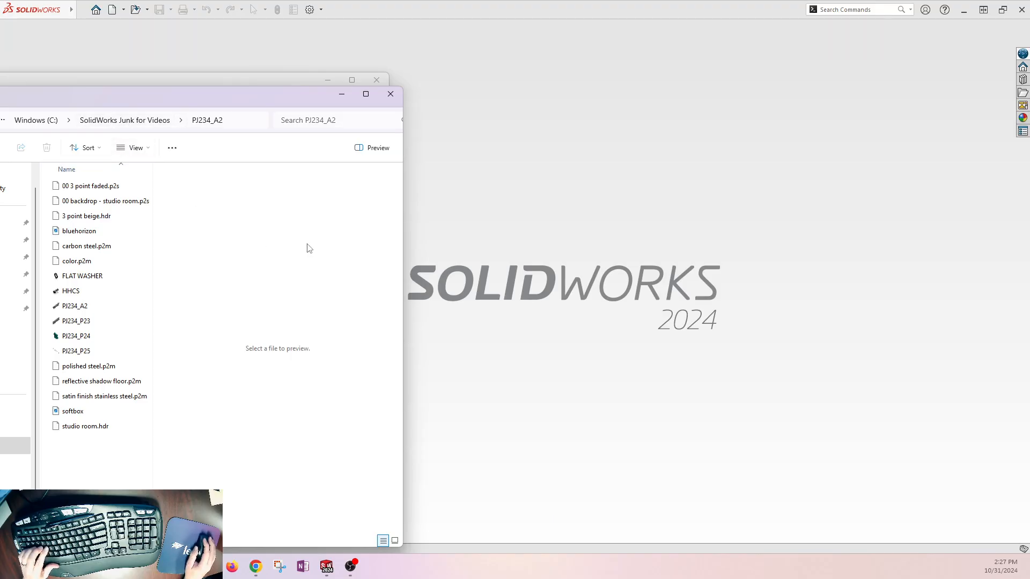
pyautogui.click(344, 95)
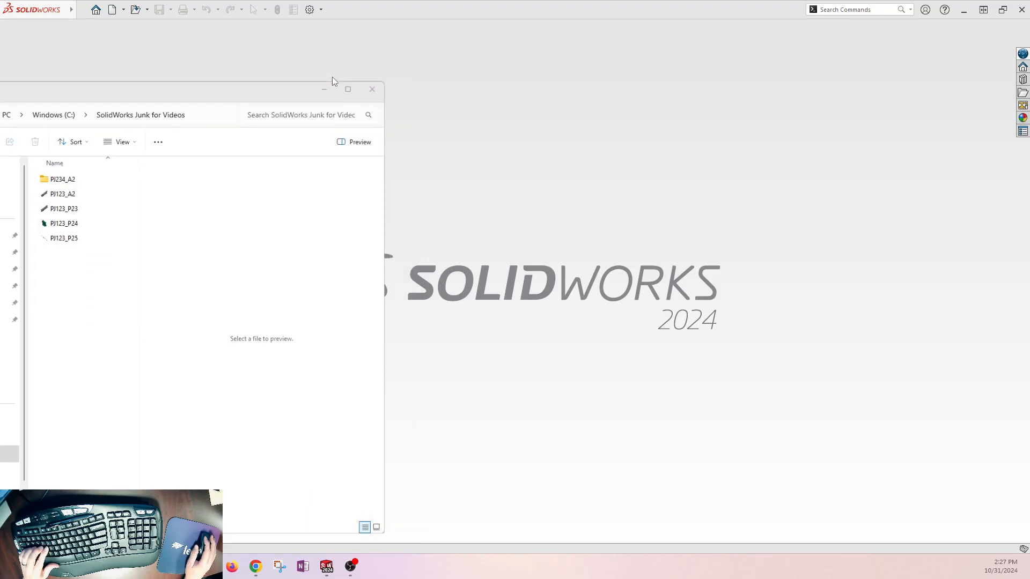
pyautogui.click(332, 78)
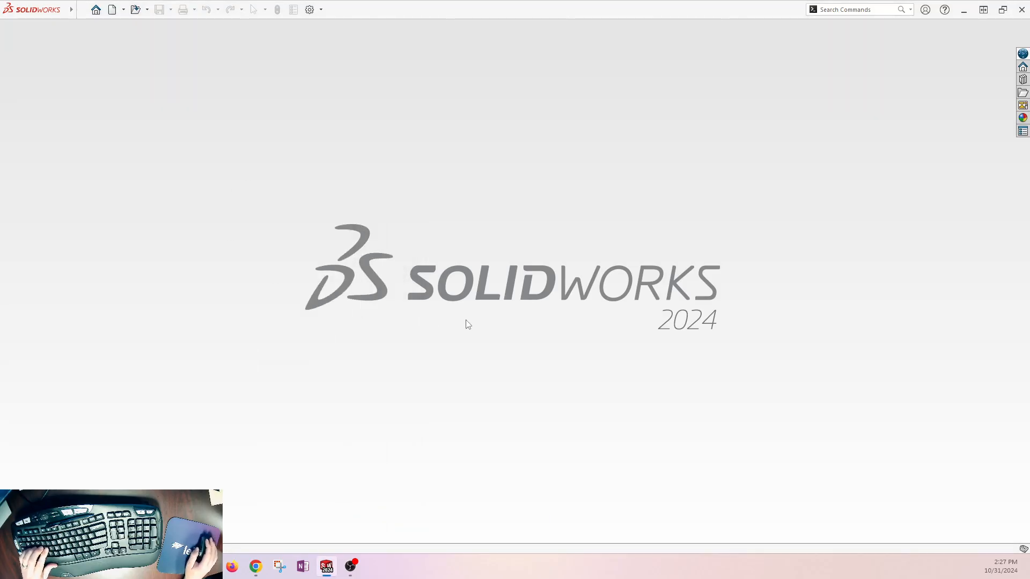